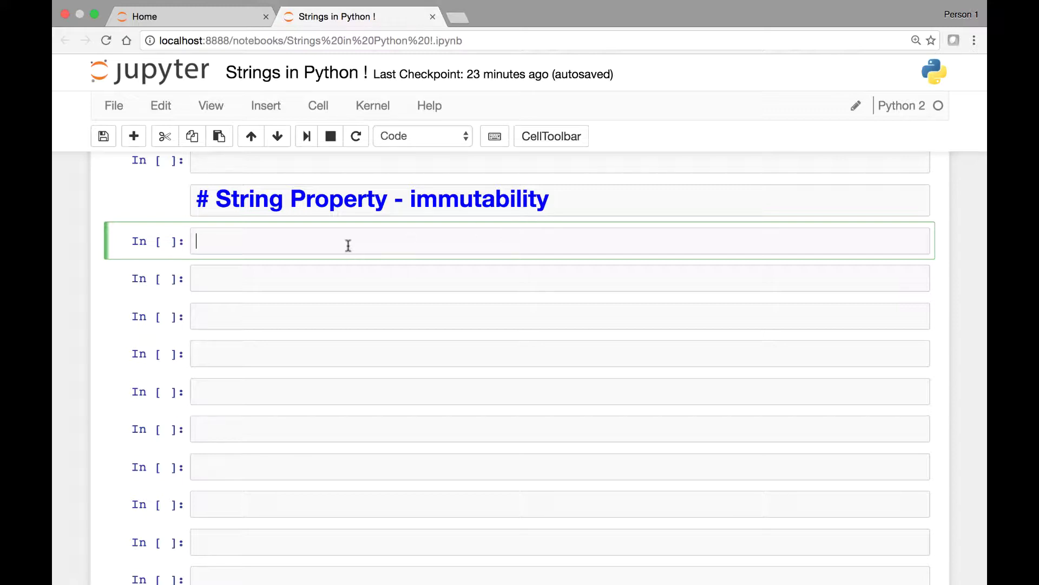
type("-")
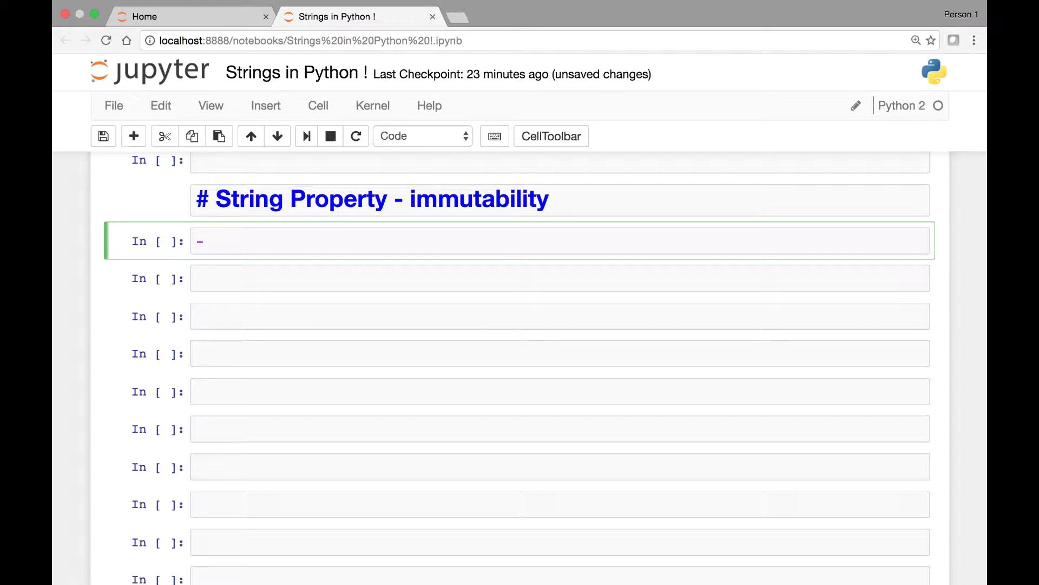
Step: Clear stray characters and run ss = 'python' to store the string
key("BackSpace")
type("#")
key("BackSpace")
type("ss = '")
type("pytho")
type("n")
key("shift+Return")
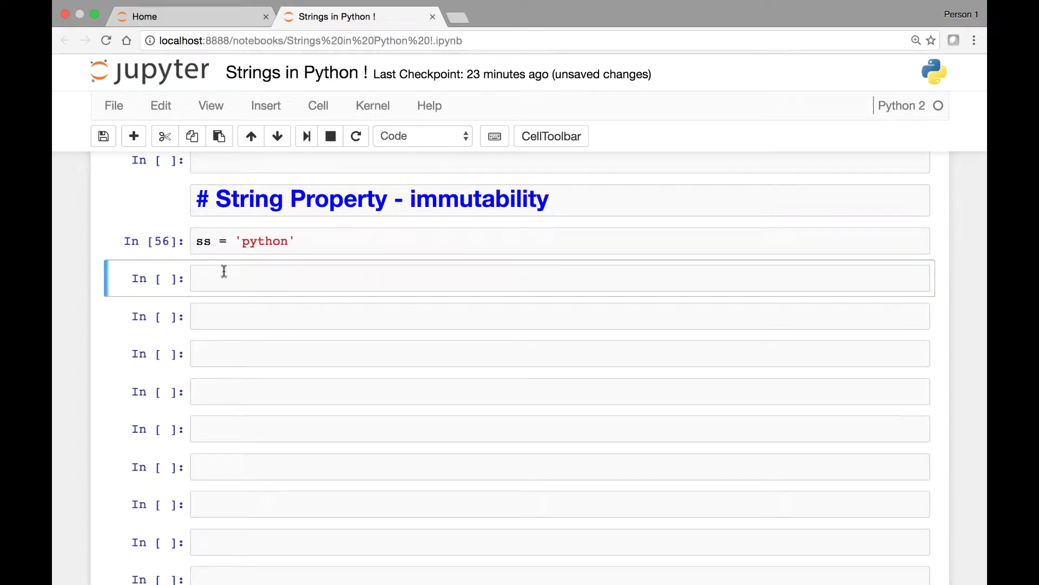
Step: Run ss in the next cell so it echoes 'python'
key("Return")
type("ss")
key("shift+Return")
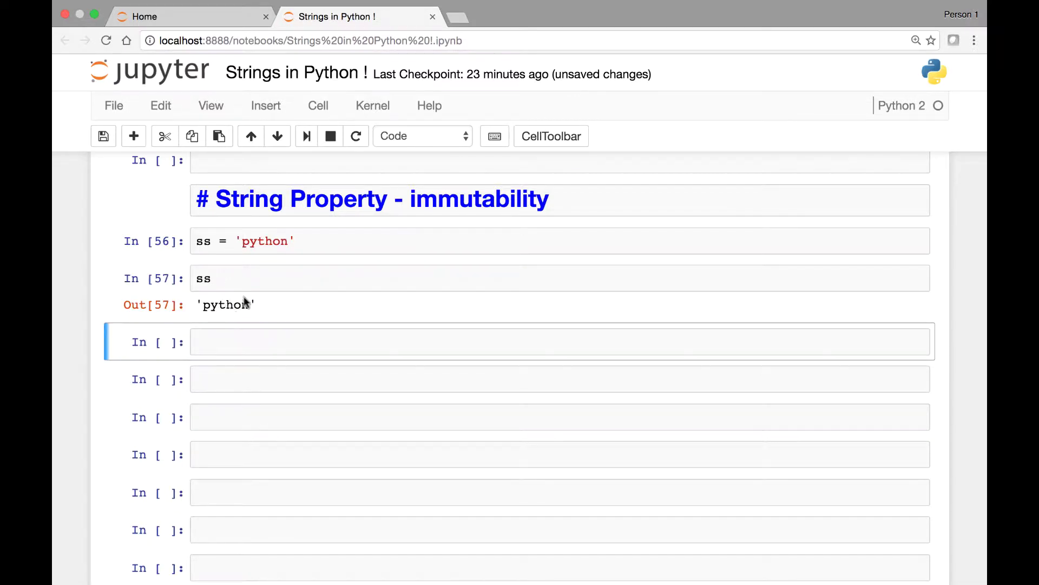
scroll(244, 300, "down", 1)
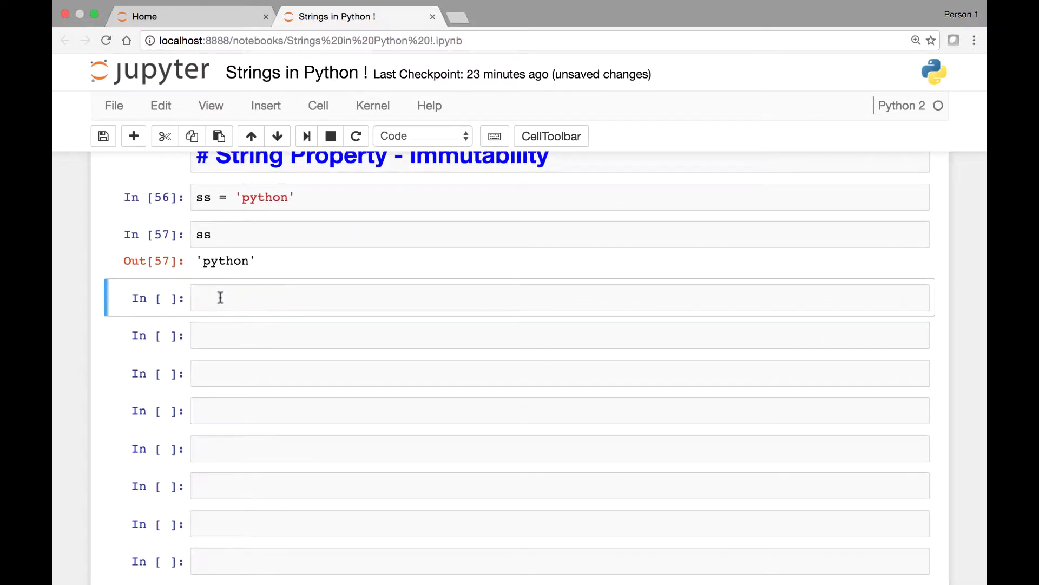
left_click(217, 298)
type("ss")
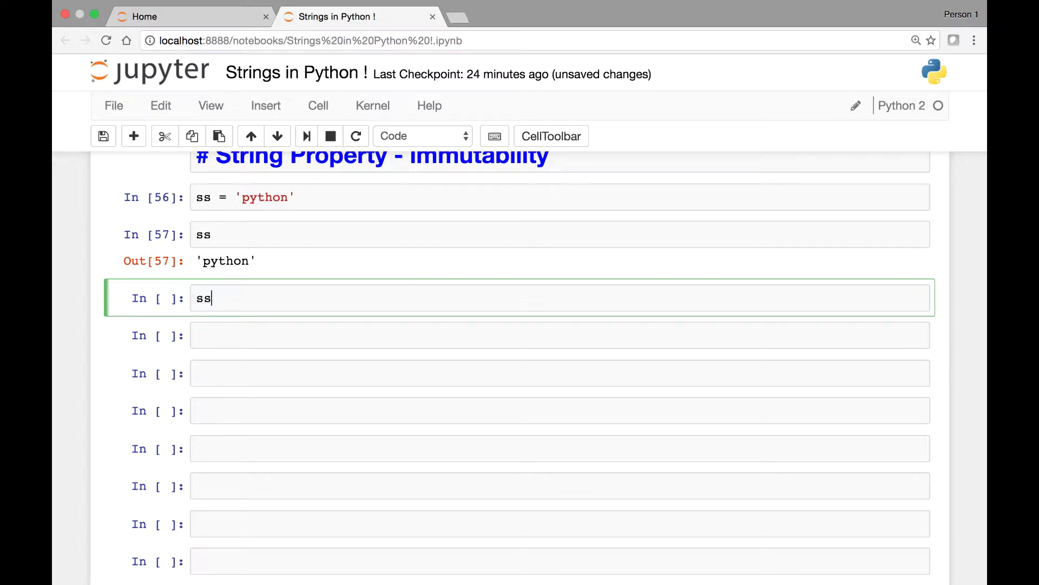
type("[")
type("-")
type("2")
Step: Index ss at -2, -1 and 5, returning 'o', 'n' and 'n'
key("shift+Return")
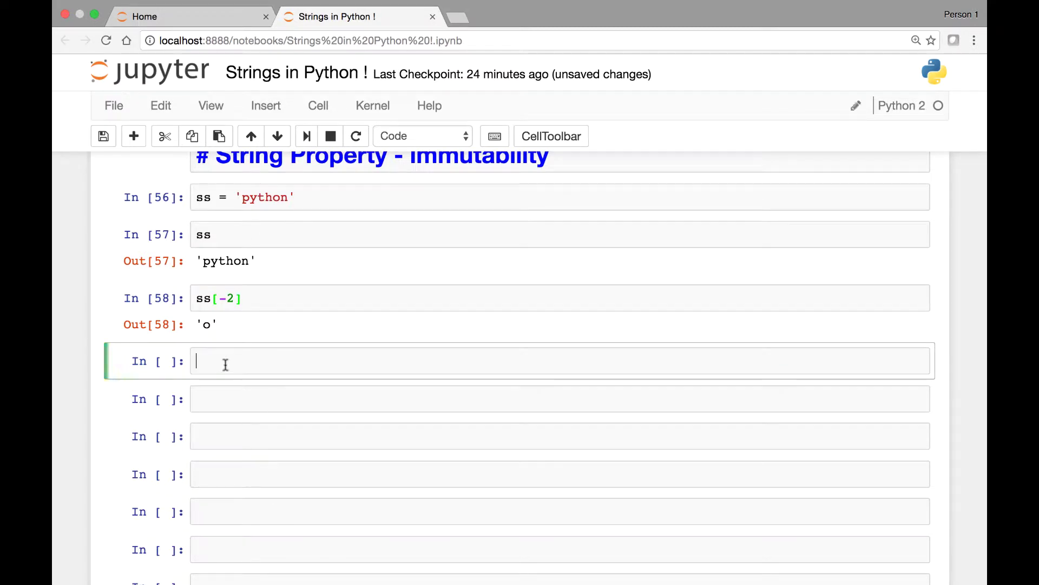
type("ss")
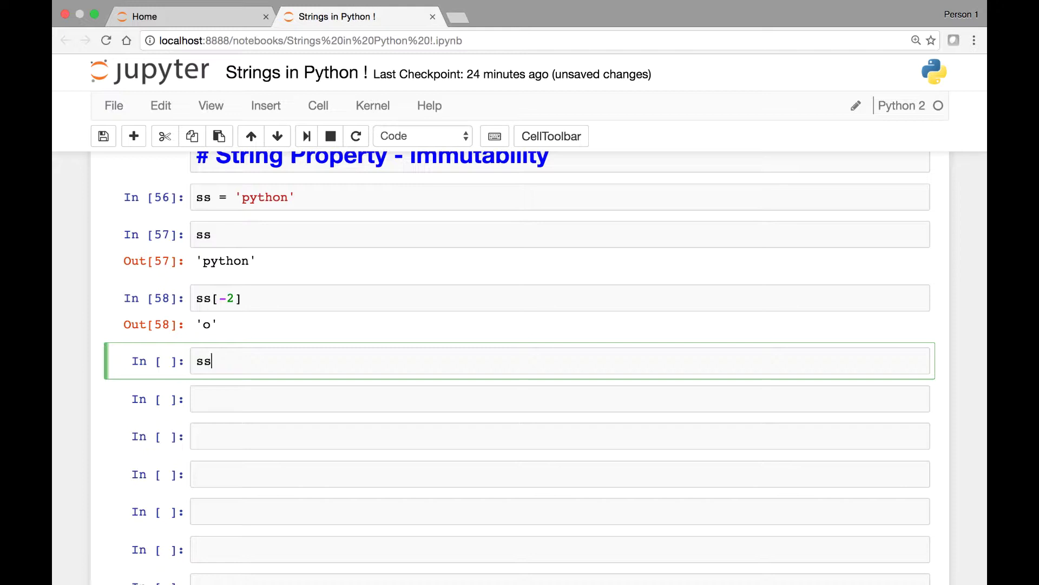
type("[")
type("-")
type("1")
key("shift+Return")
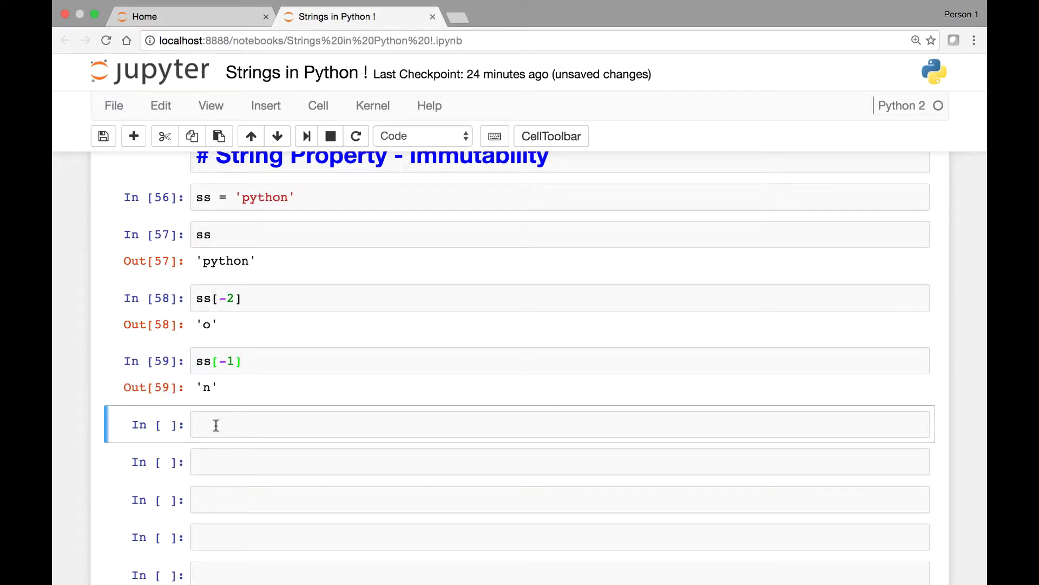
left_click(216, 425)
scroll(216, 425, "down", 2)
type("ss")
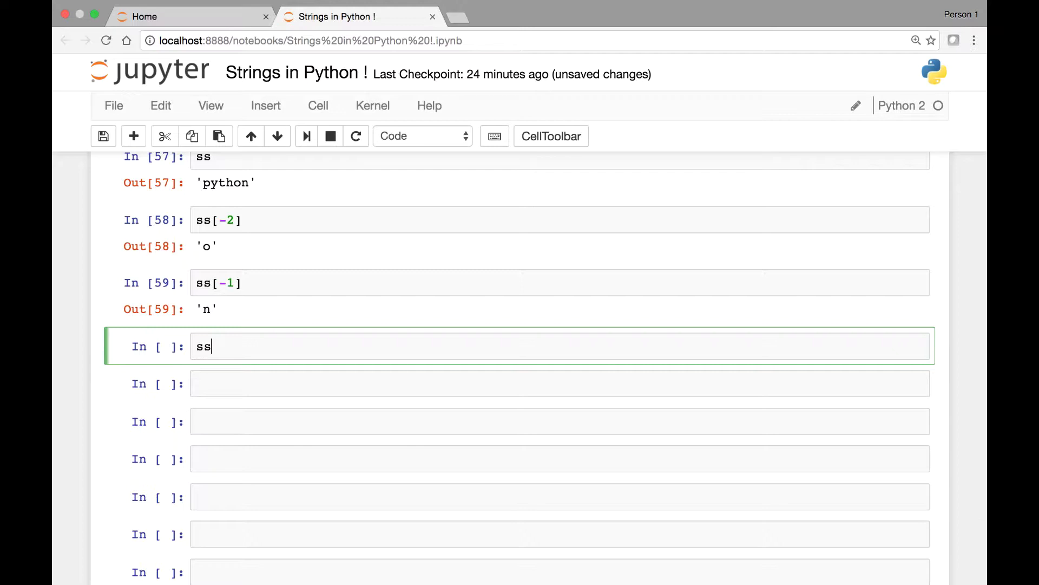
type("[")
type("5")
key("shift+Return")
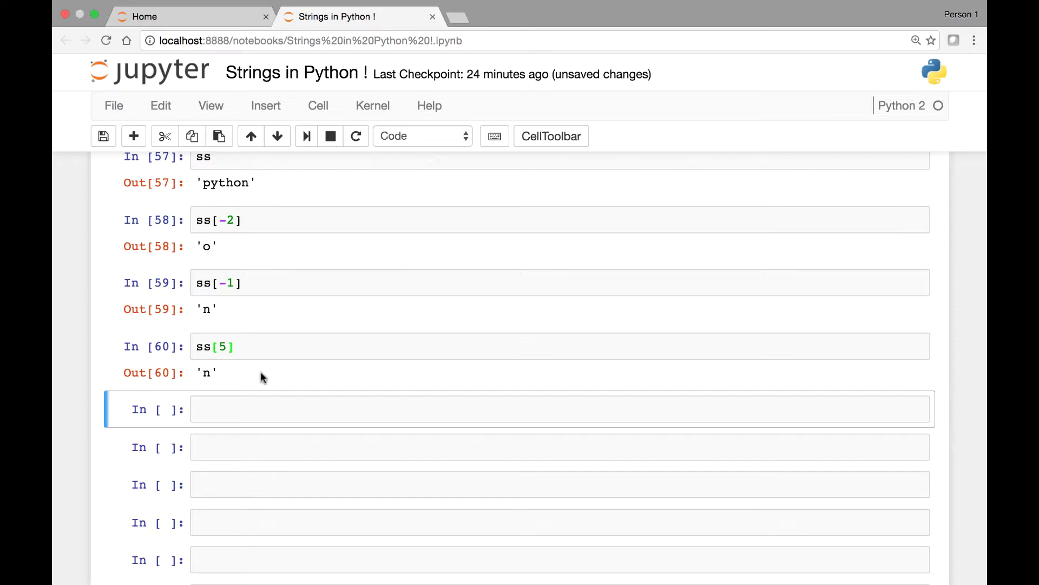
scroll(260, 373, "down", 1)
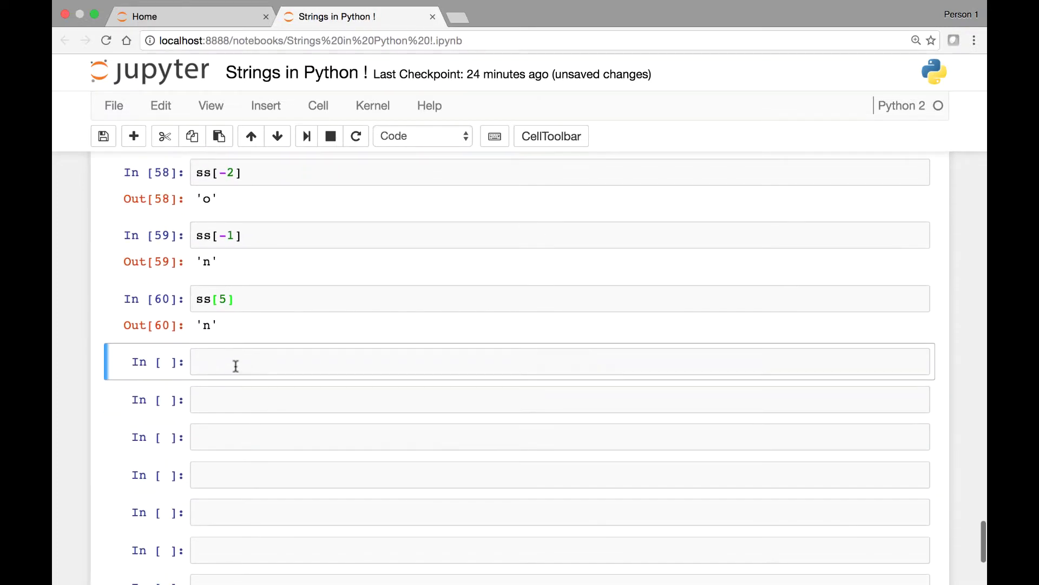
Step: Run ss[7] to raise IndexError: string index out of range
left_click(236, 365)
type("ss[")
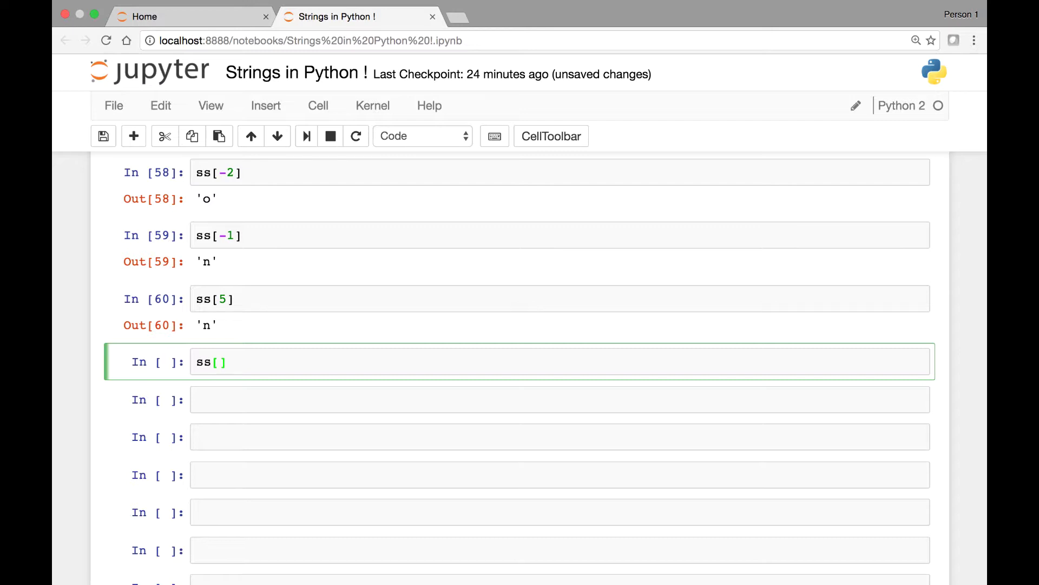
type("7")
key("shift+Return")
scroll(340, 425, "down", 3)
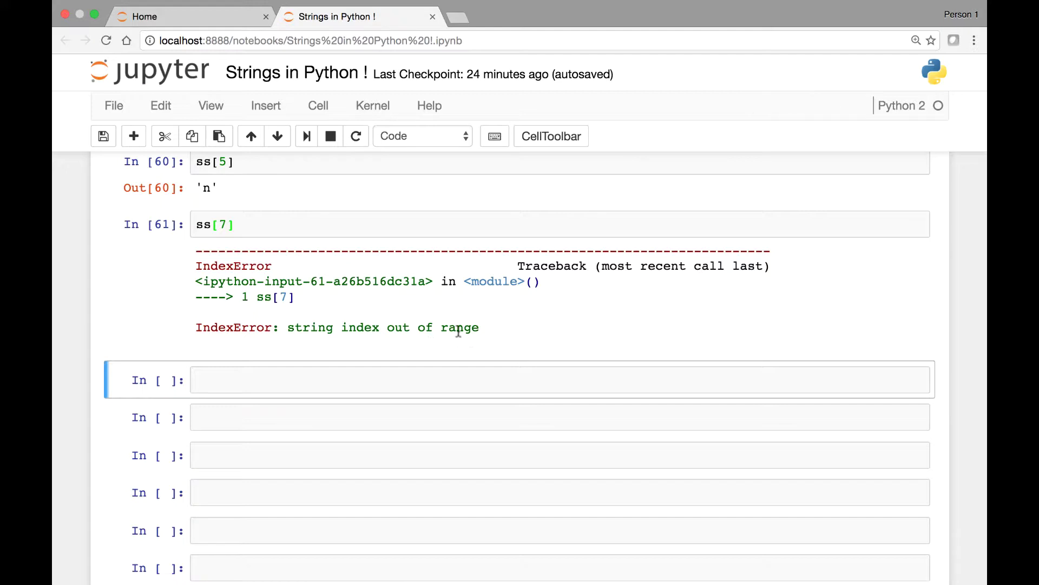
scroll(388, 323, "up", 3)
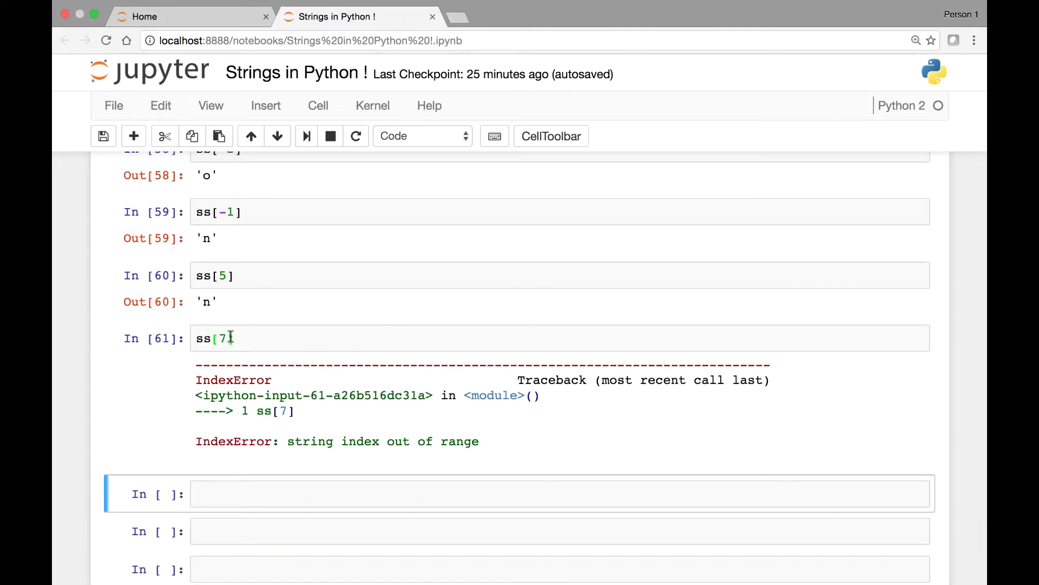
scroll(231, 337, "up", 2)
scroll(231, 338, "up", 2)
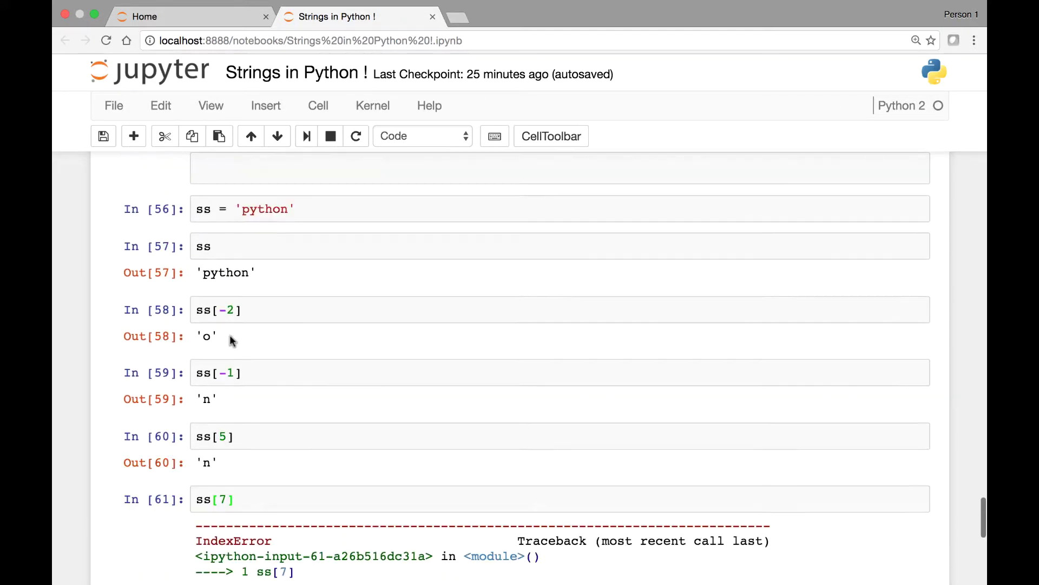
scroll(231, 338, "up", 2)
scroll(231, 336, "down", 1)
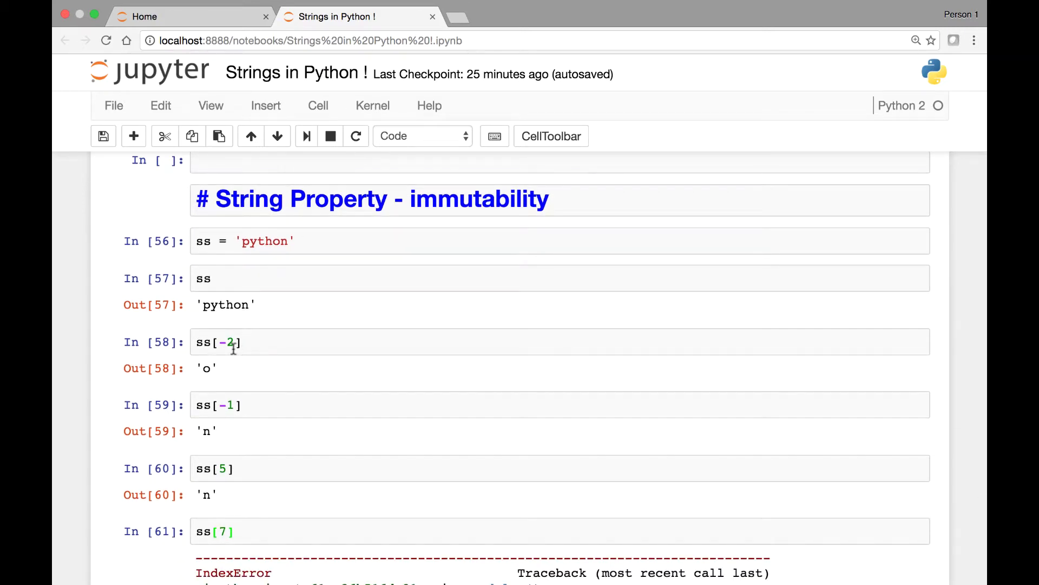
scroll(225, 432, "down", 5)
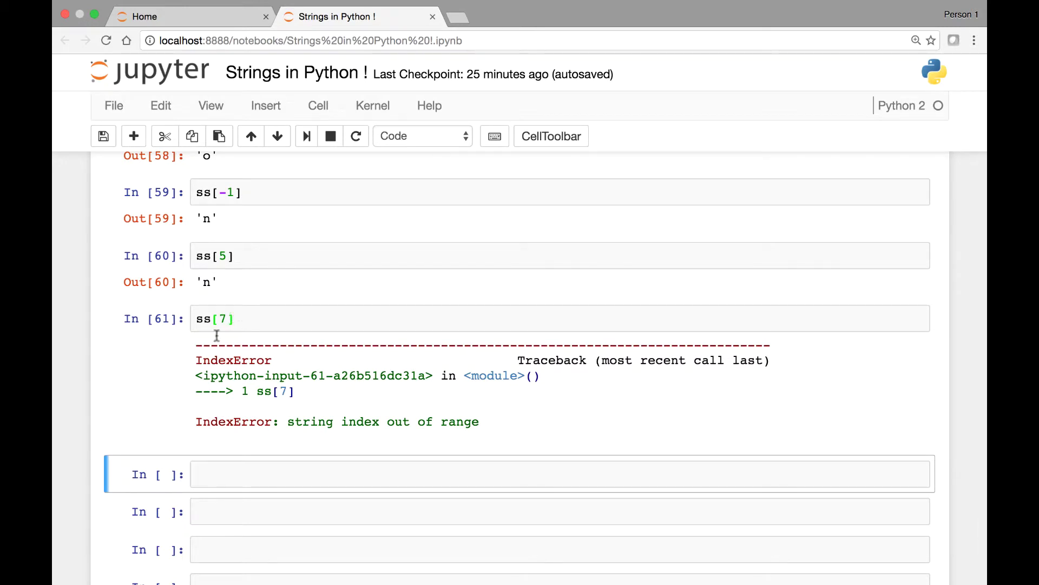
scroll(271, 340, "down", 5)
Step: Run the slice ss[:4] with comment #0,1,2,3, returning 'pyth'
left_click(282, 271)
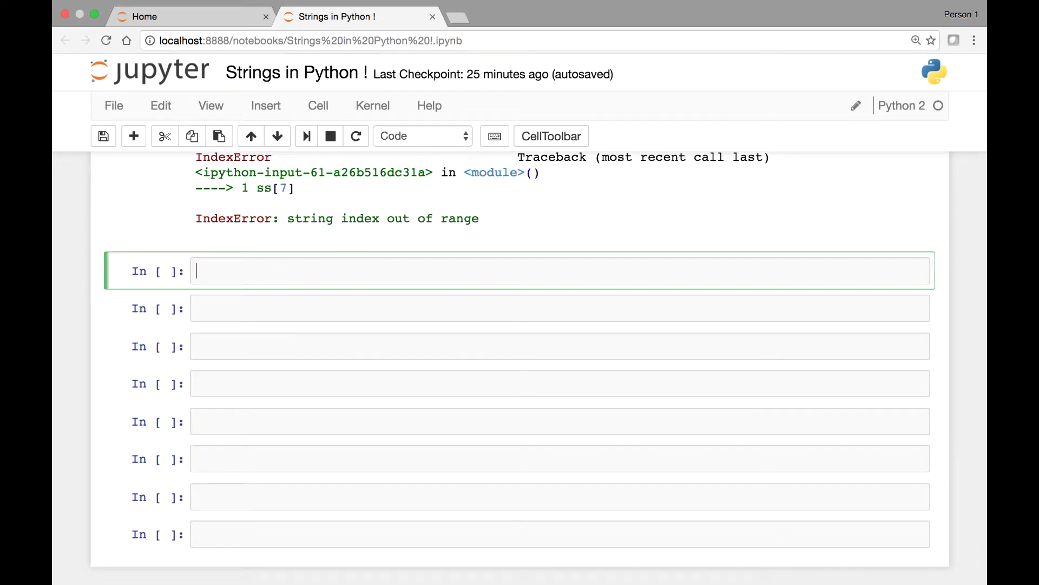
type("ss[")
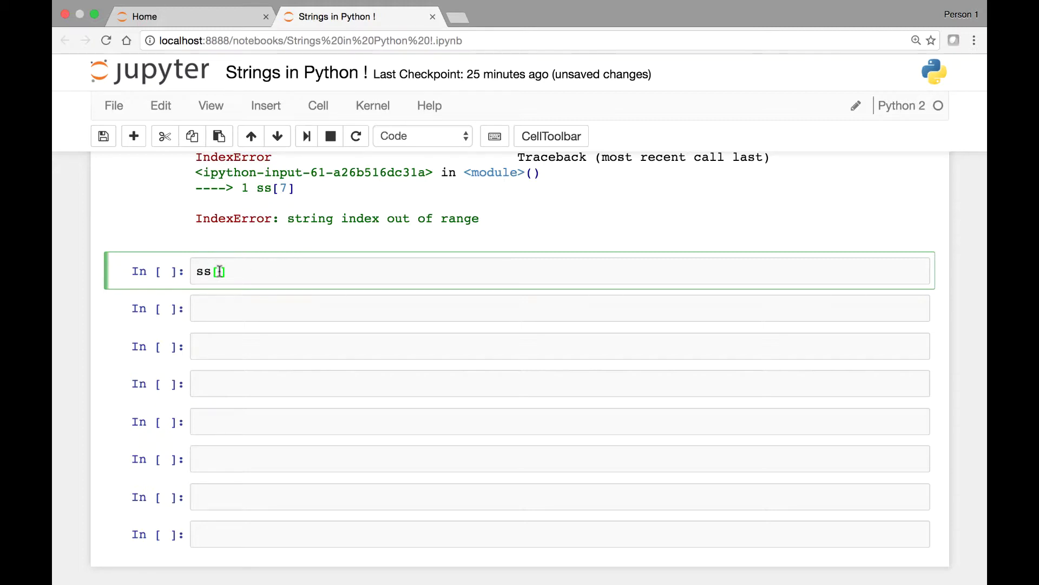
type("3")
key("BackSpace")
type(":")
type("4")
type("#")
type("0,")
type("1,2,3,")
key("BackSpace")
key("shift+Return")
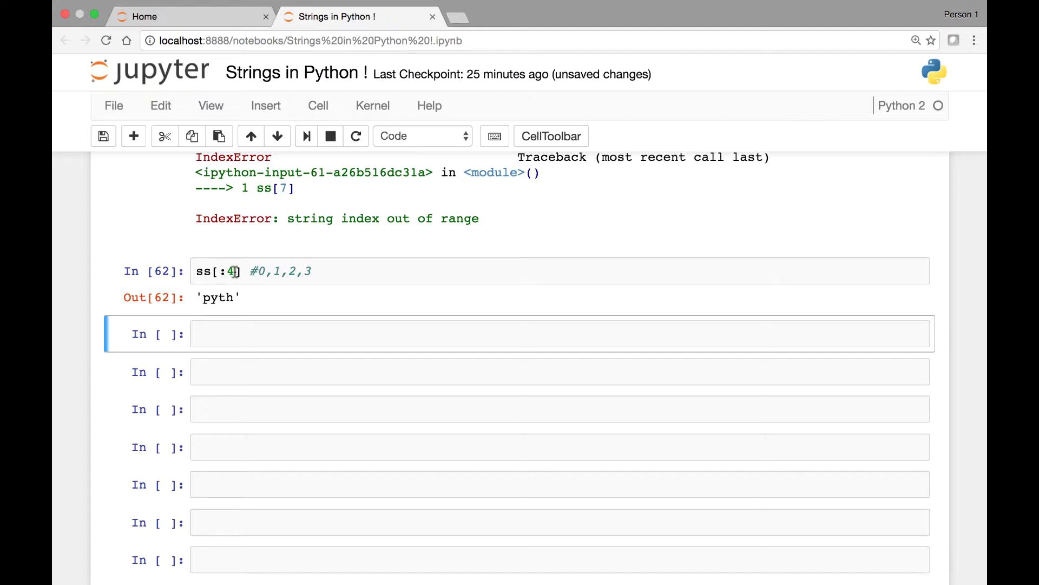
Step: Run ss[2:] to get 'thon' and mark those letters in the 'python' output
left_click(225, 334)
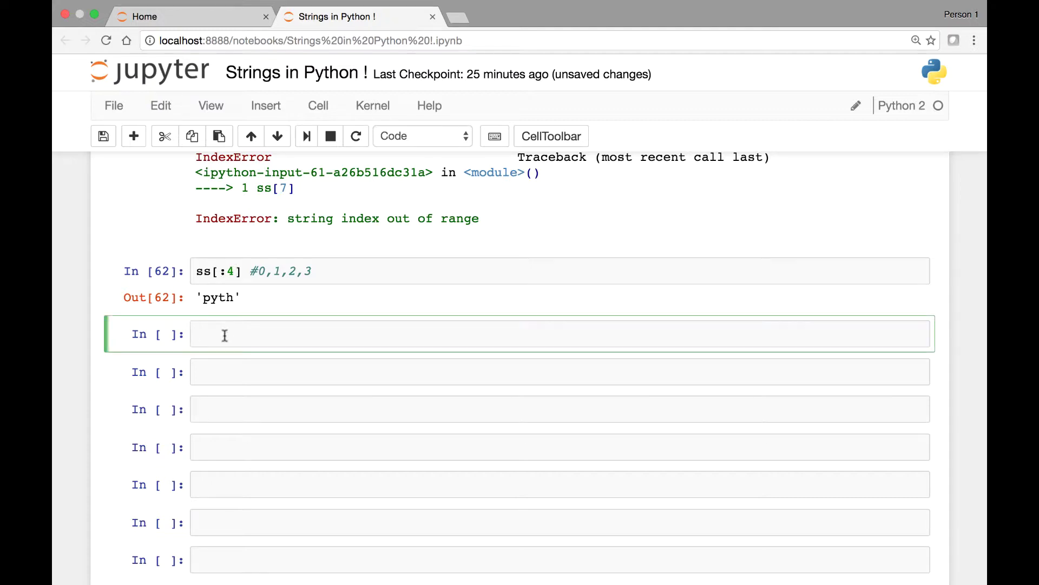
type("ss[")
type("2:")
key("Right")
key("shift+Return")
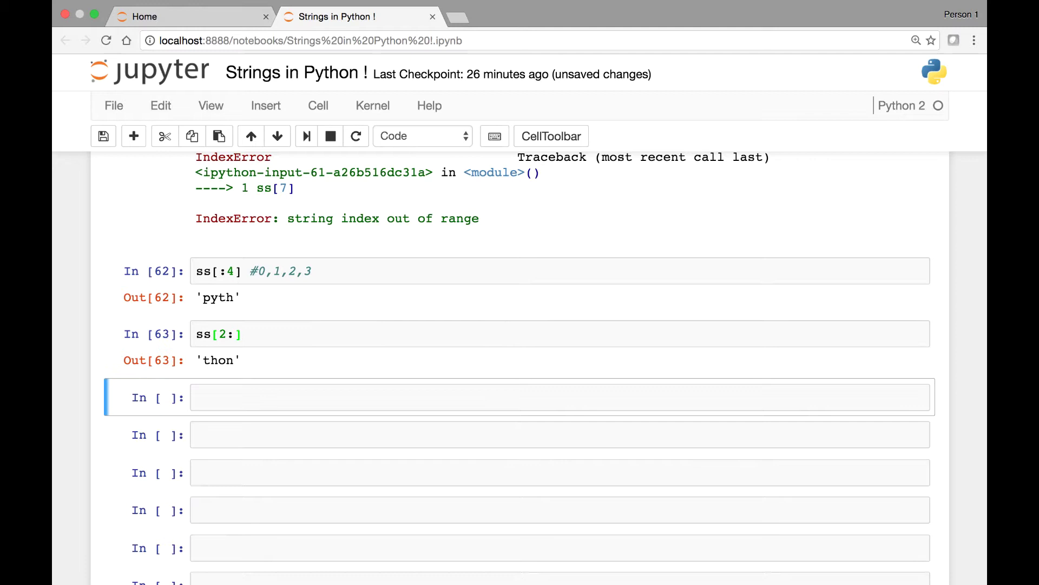
scroll(247, 351, "up", 2)
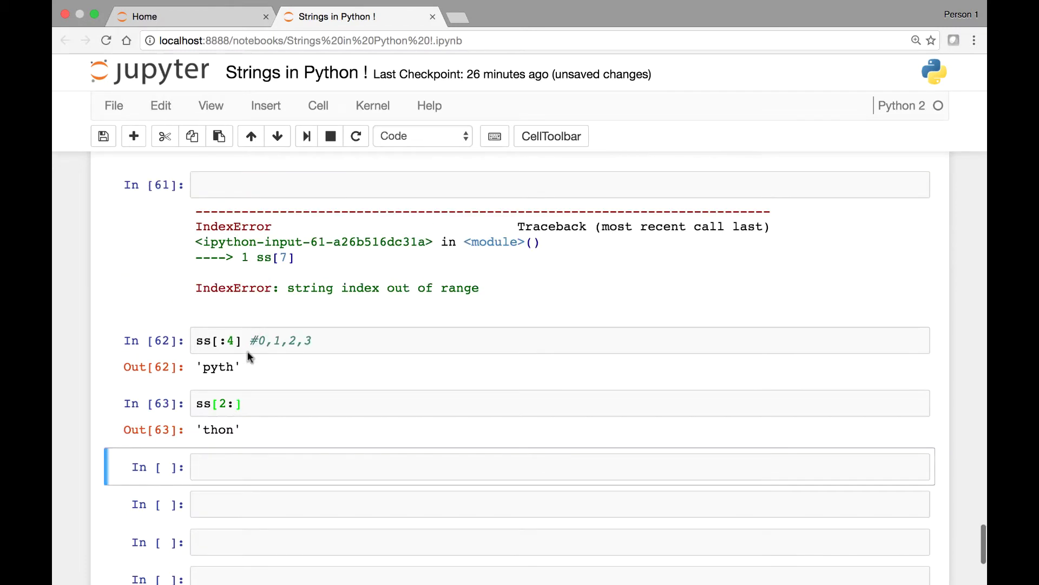
scroll(248, 351, "up", 2)
scroll(248, 351, "up", 3)
scroll(248, 351, "up", 1)
scroll(242, 333, "up", 1)
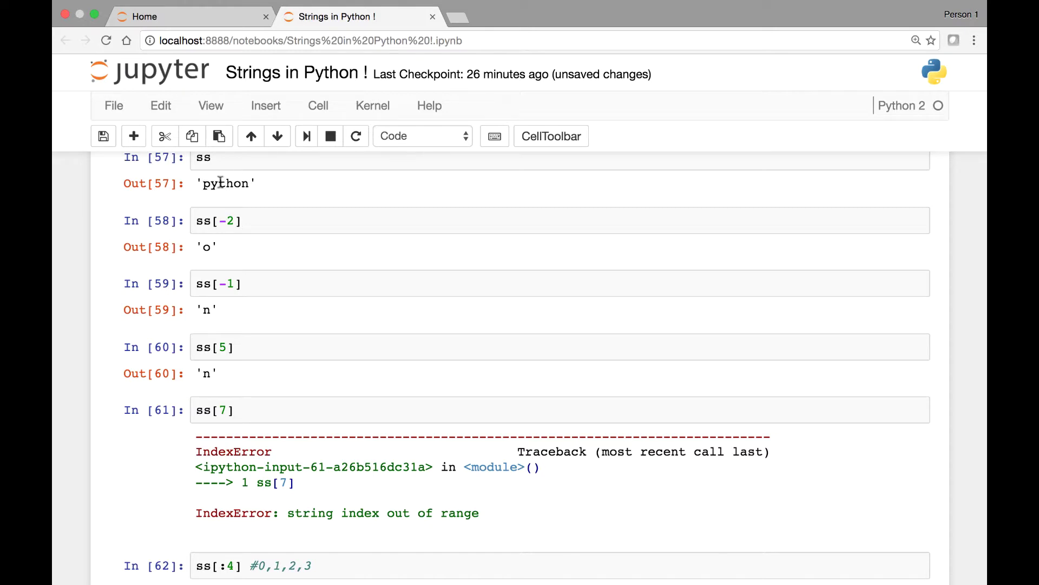
left_click_drag(219, 183, 249, 183)
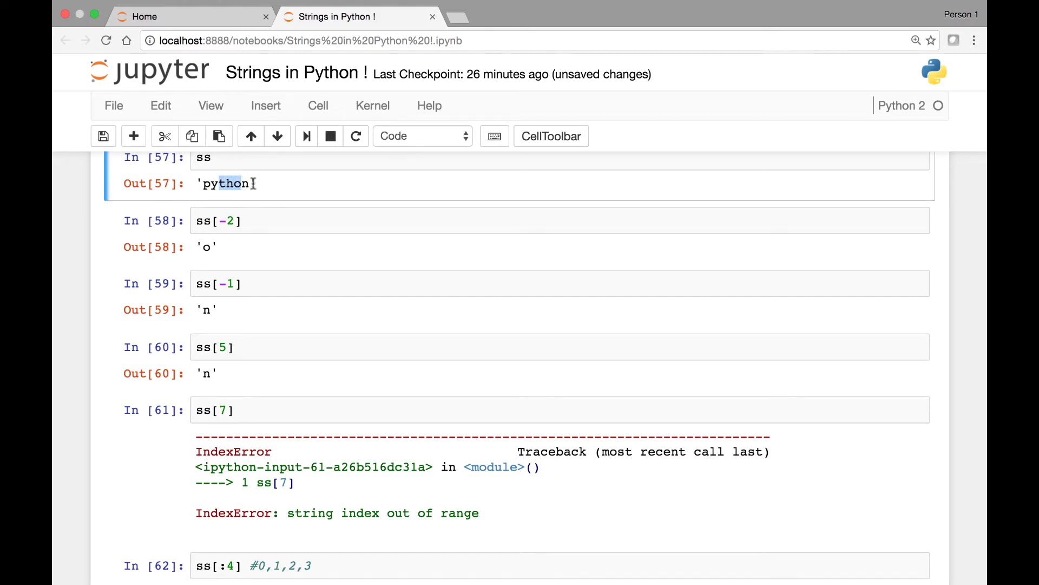
left_click(253, 183)
scroll(296, 333, "down", 8)
scroll(301, 373, "down", 3)
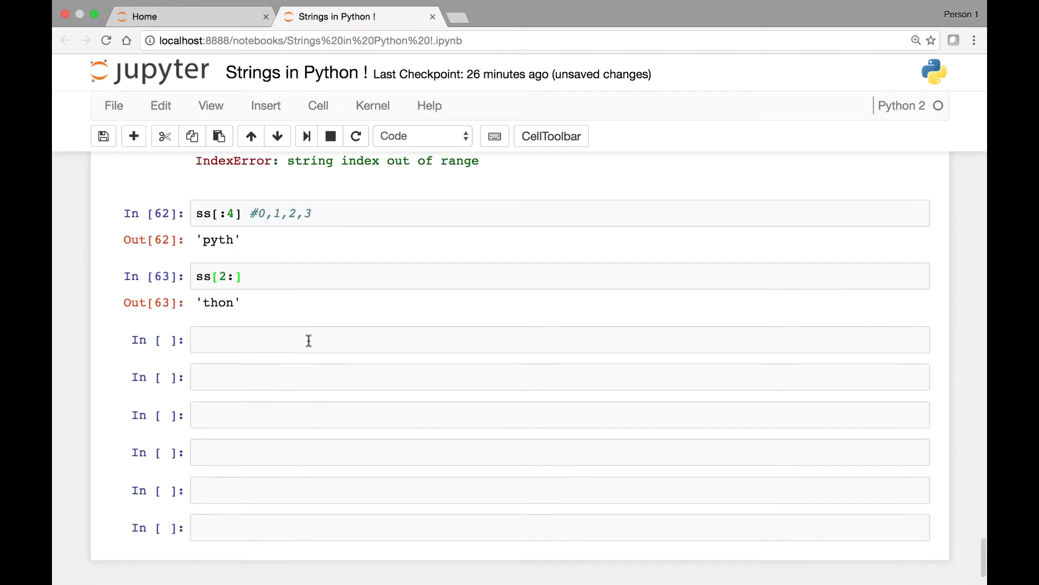
scroll(292, 308, "down", 2)
left_click(278, 280)
key("shift+Return")
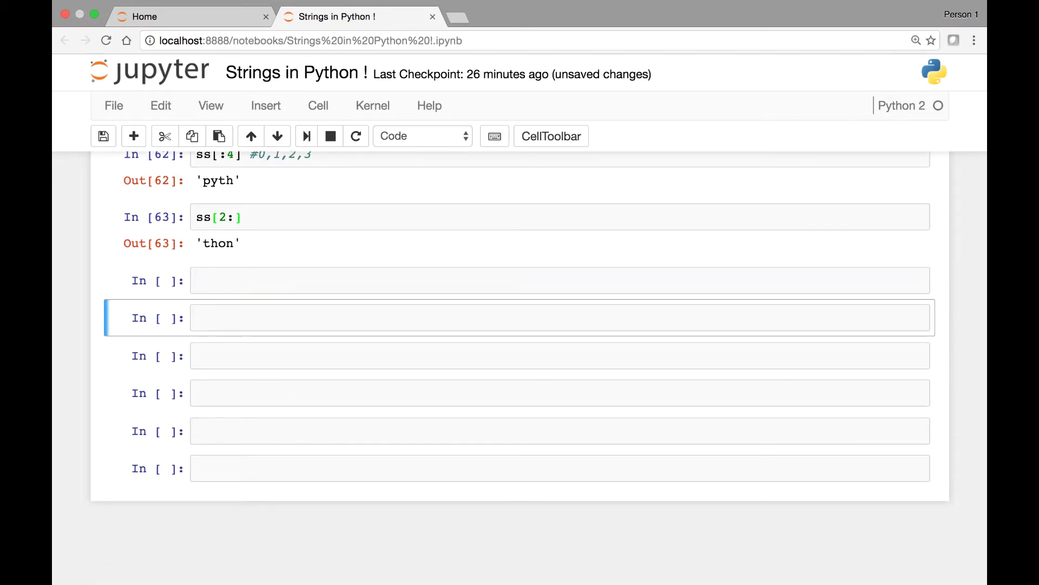
Step: Run ss[2] = 'r', raising TypeError: 'str' object does not support item assignment
key("shift+Return")
key("shift+Return")
key("shift+Return")
key("shift+Return")
key("shift+Return")
key("shift+Return")
key("shift+Return")
key("shift+Return")
key("shift+Return")
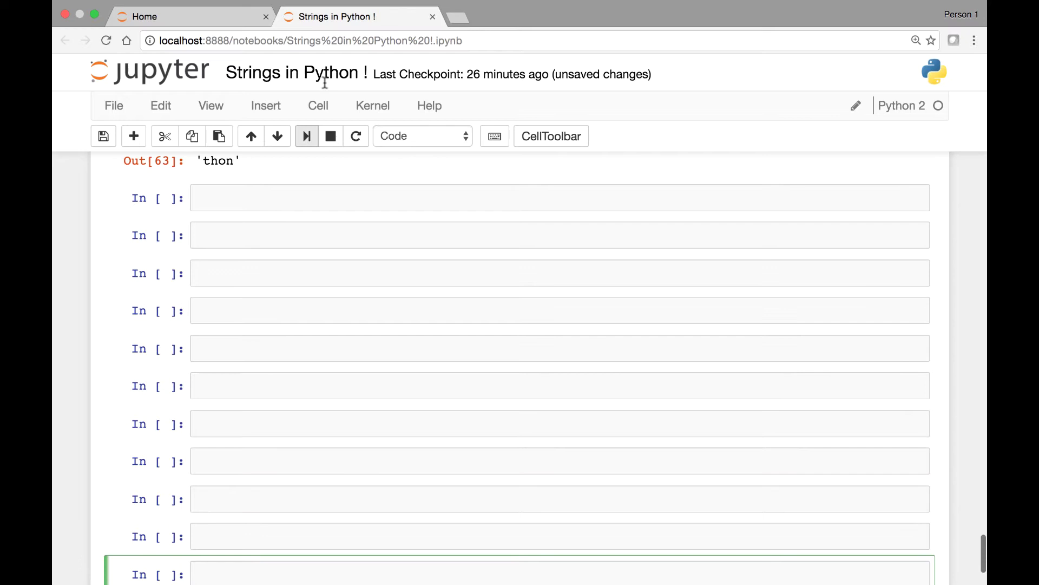
left_click(249, 203)
scroll(279, 276, "up", 2)
type("ss")
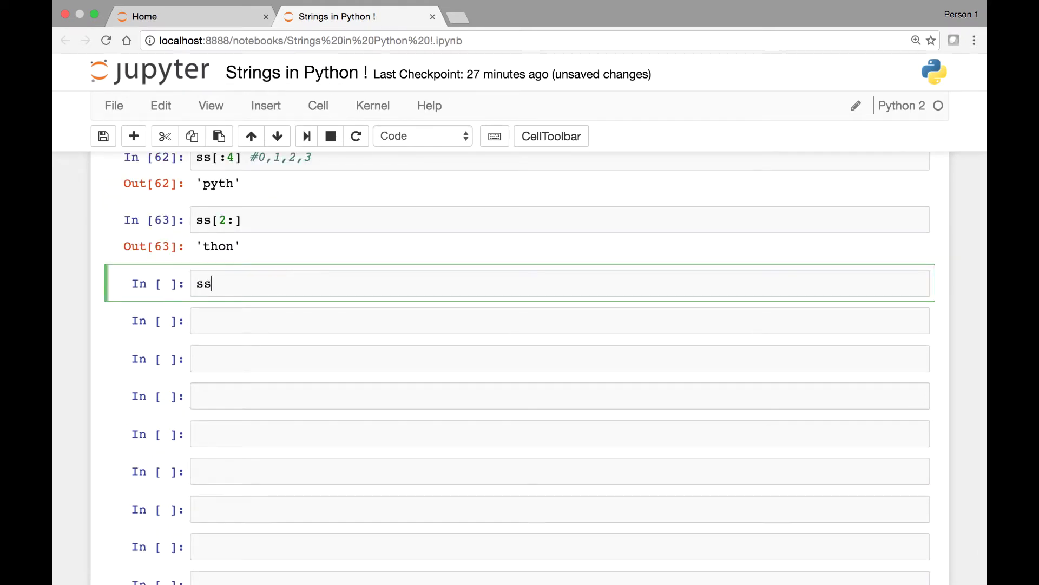
type("[")
type("2")
scroll(229, 229, "up", 1)
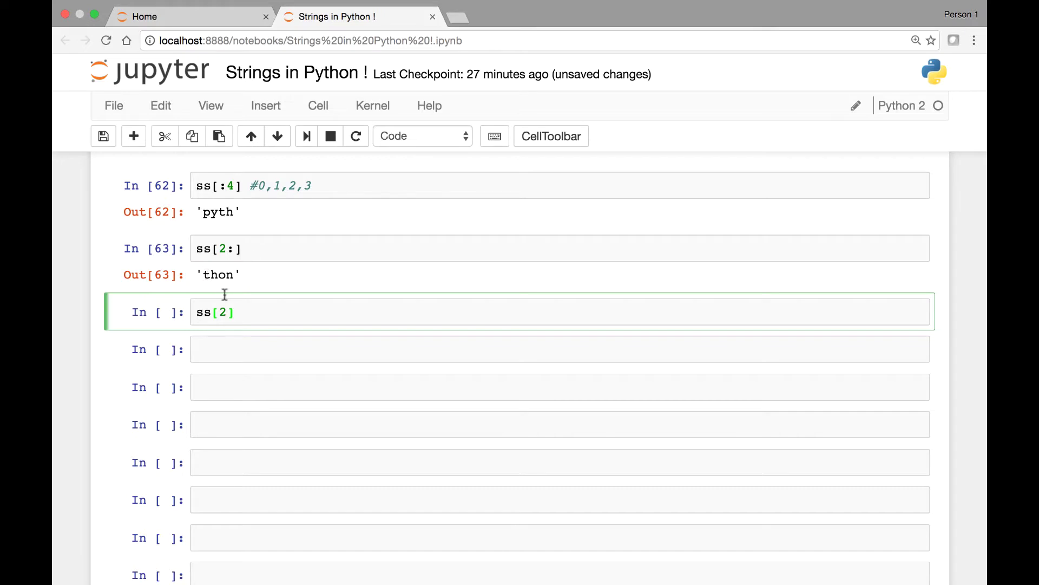
type(" = '")
type("r")
key("shift+Return")
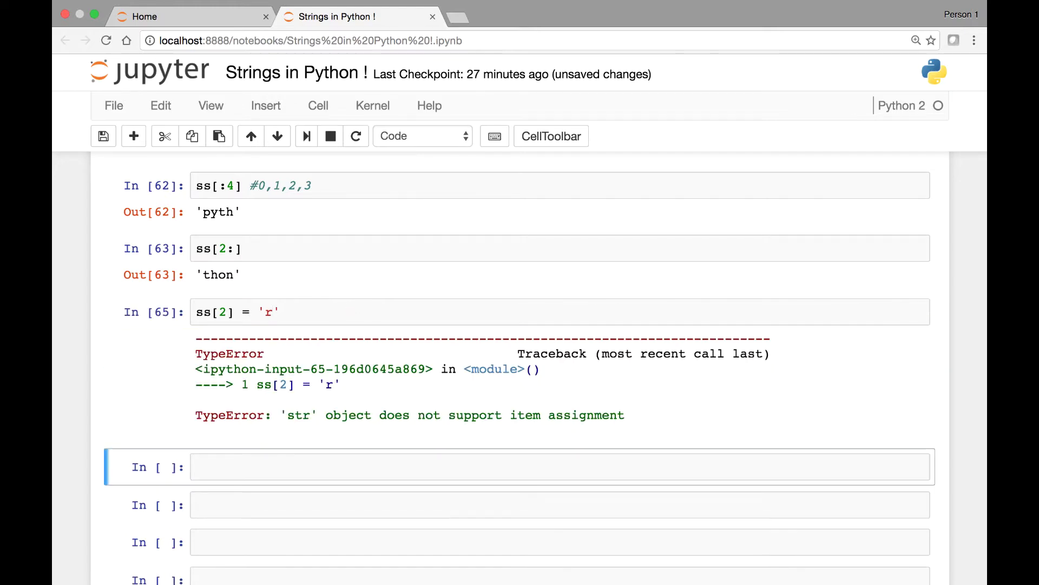
scroll(392, 394, "down", 2)
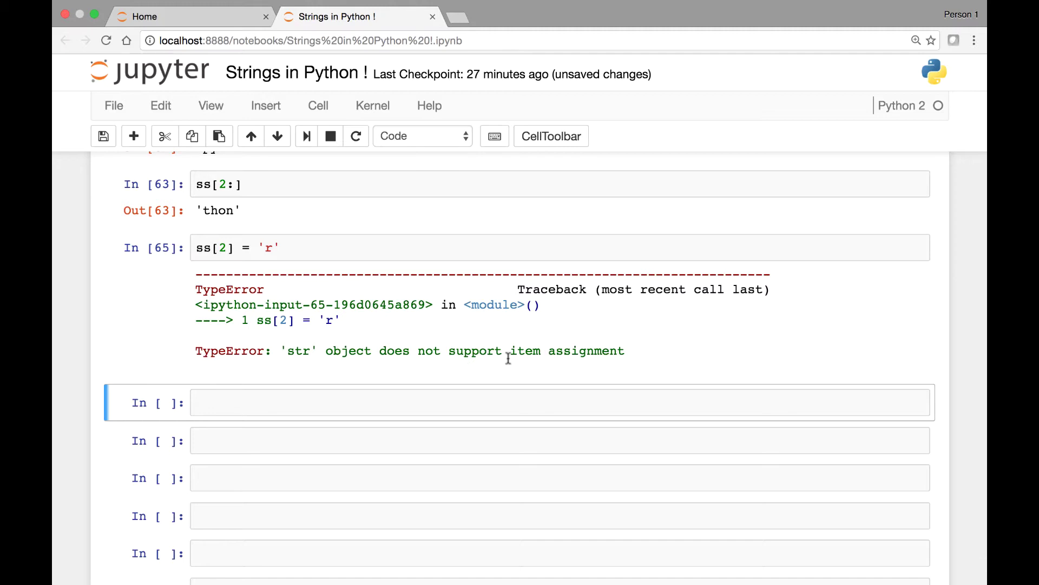
scroll(503, 354, "up", 2)
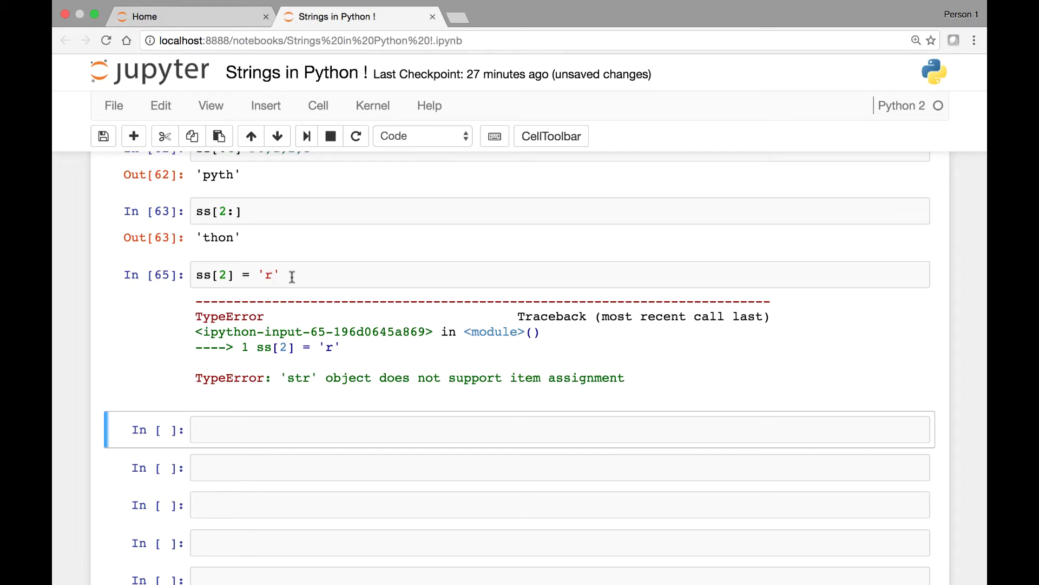
left_click(294, 277)
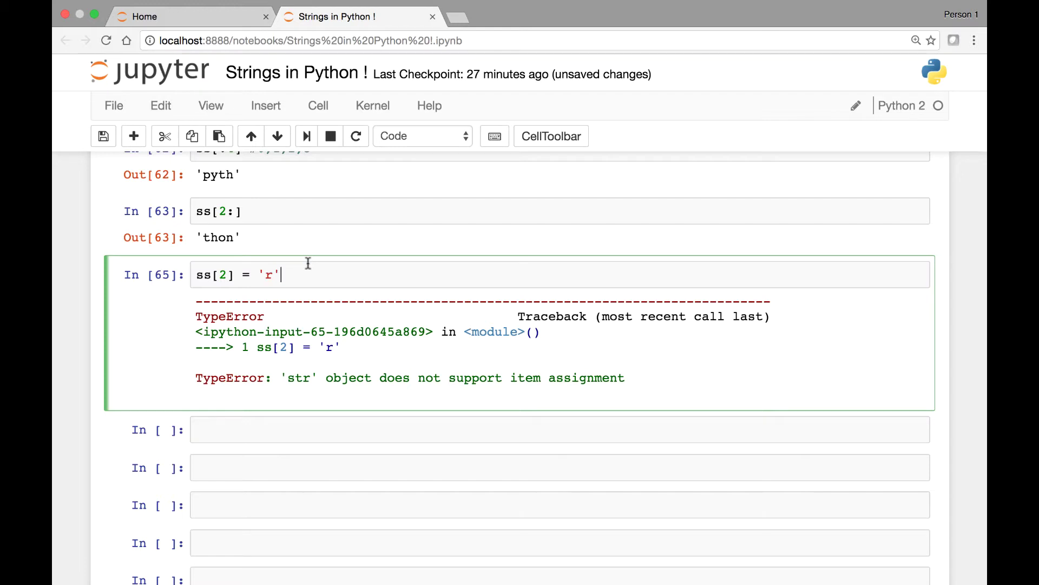
scroll(333, 301, "up", 2)
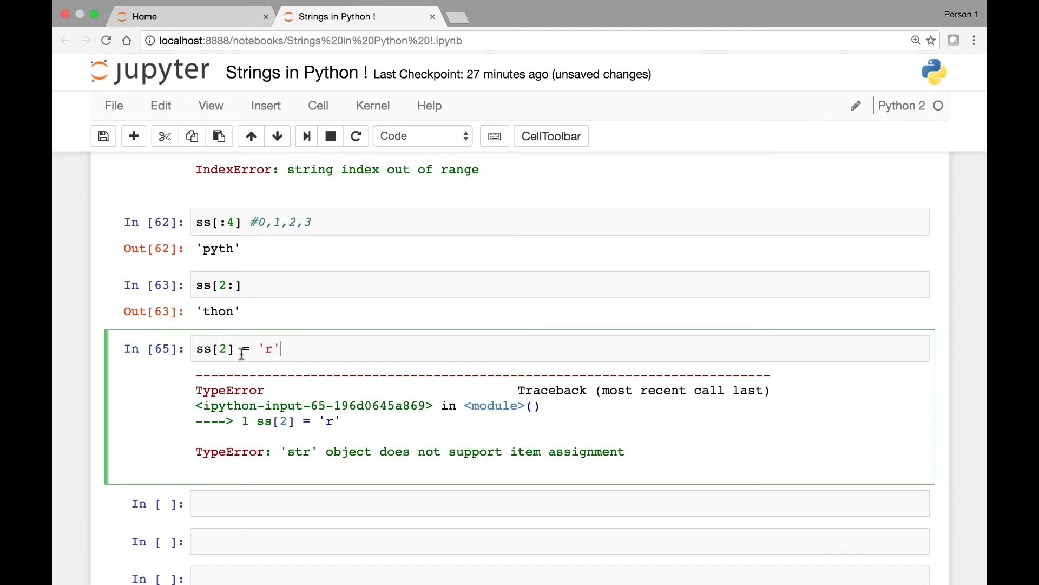
scroll(243, 347, "down", 2)
Step: Rerun ss to confirm it still outputs 'python', highlighting the output
left_click(225, 398)
type("s")
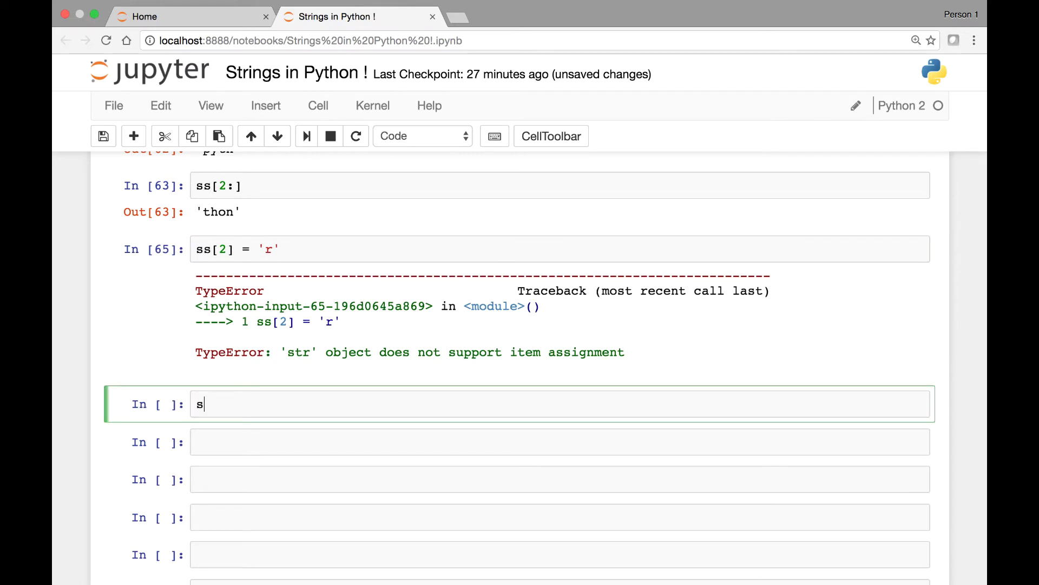
type("s")
key("shift+Return")
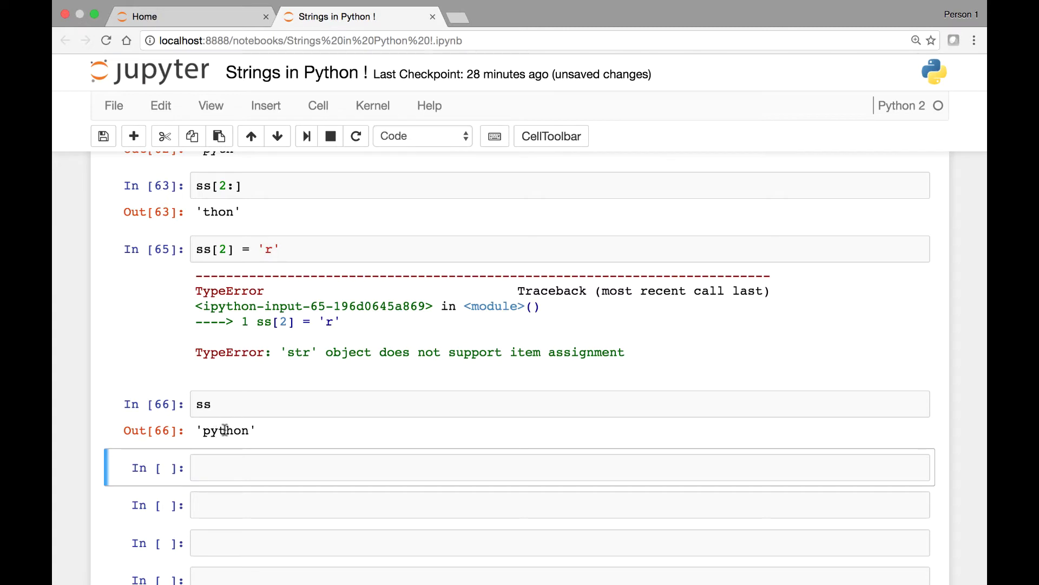
left_click_drag(226, 429, 216, 429)
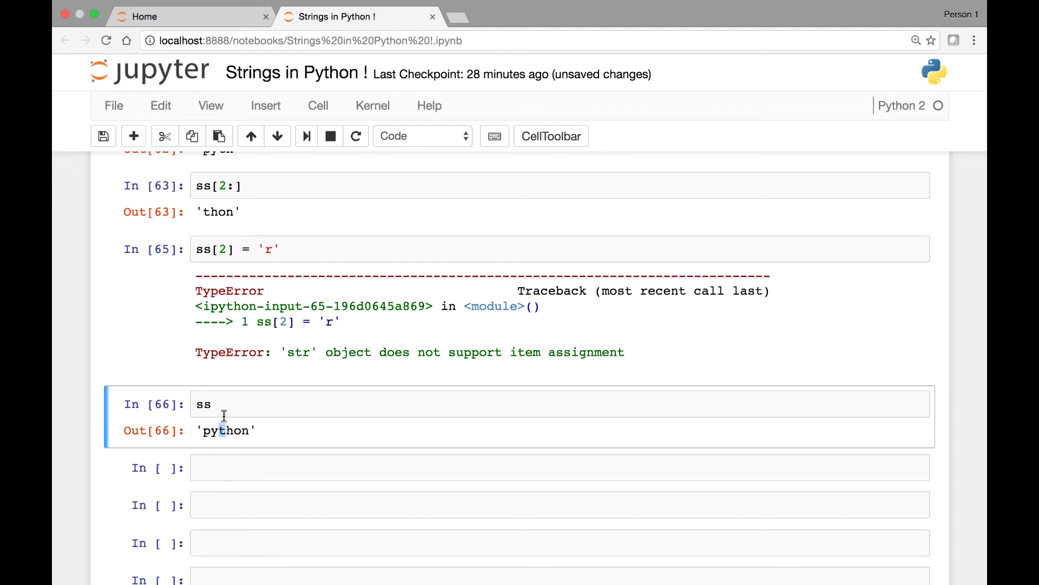
left_click(234, 400)
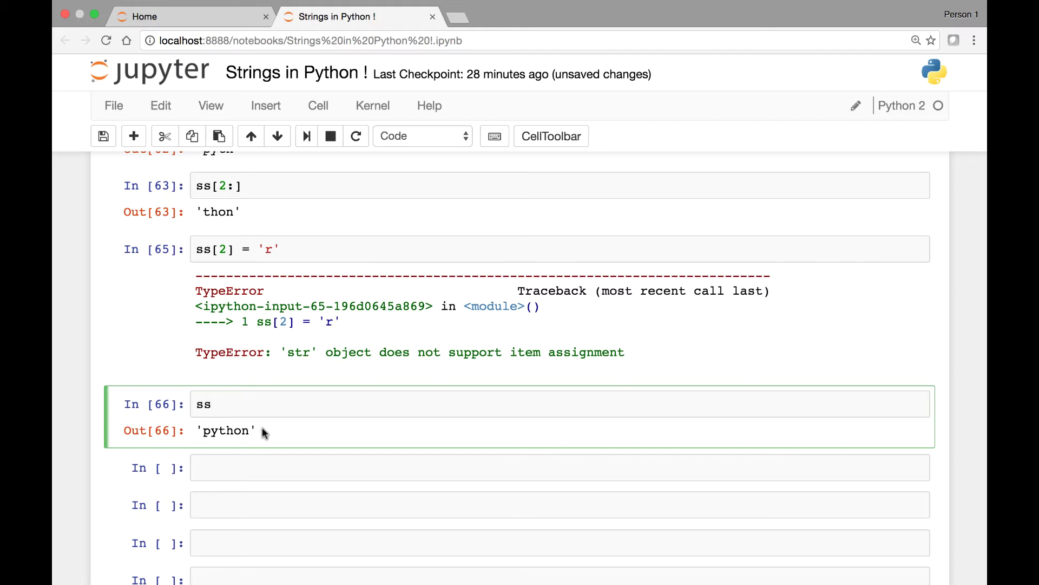
scroll(206, 462, "down", 3)
left_click(297, 349)
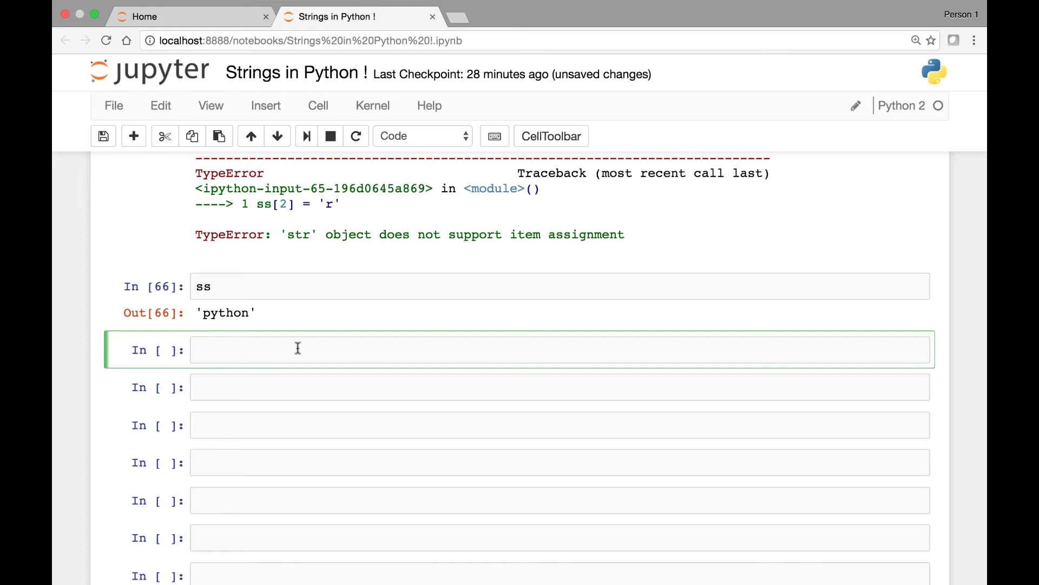
type("st")
type("ring")
type("2 ")
type("= 'H")
type("ello")
Step: Assign string2 = 'Hello!!' without the trailing space and echo it as 'Hello!!'
key("BackSpace")
type("!!")
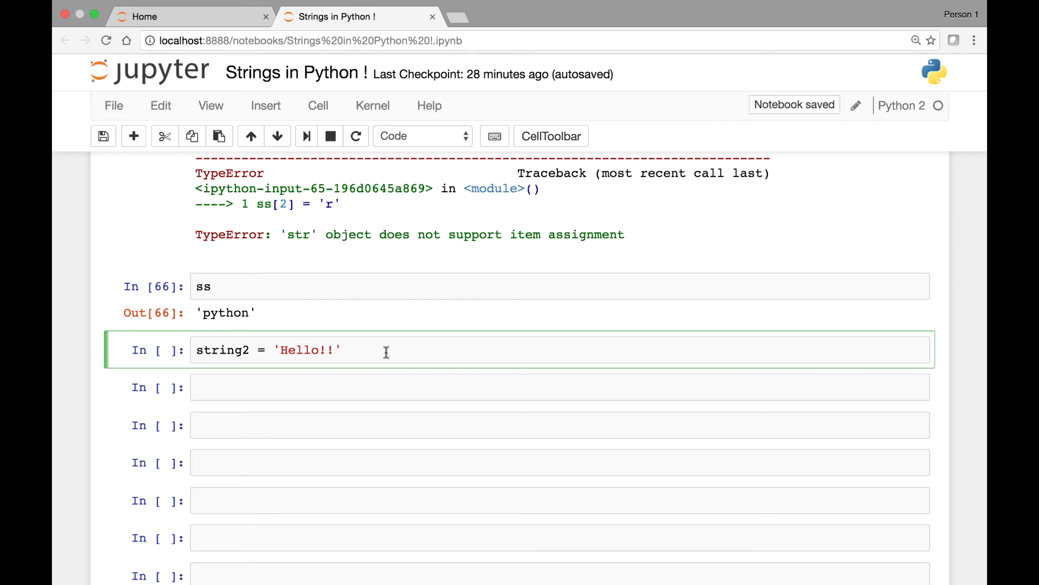
key("shift+Return")
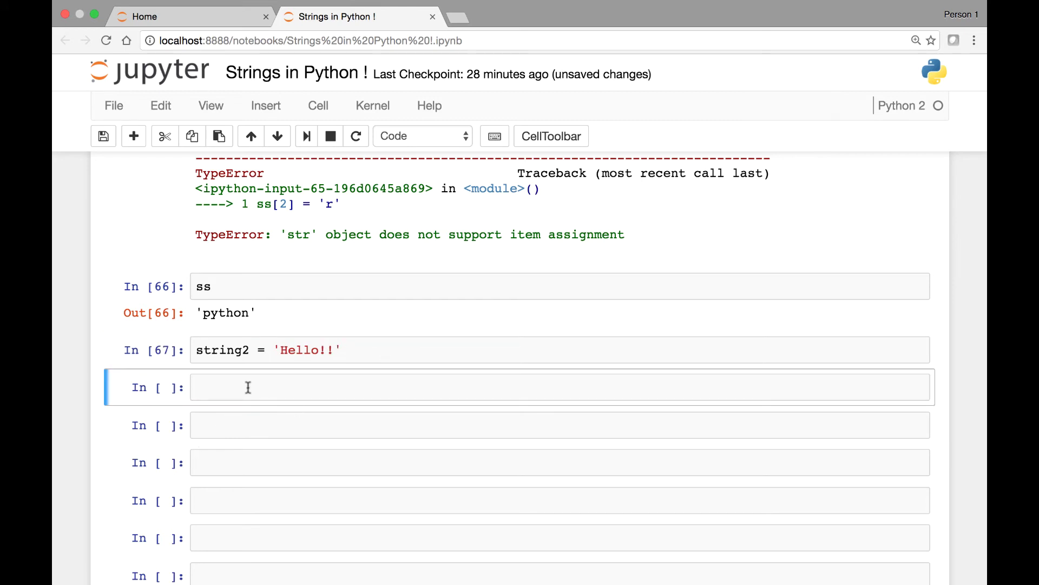
left_click(248, 387)
type("string2")
key("shift+Return")
scroll(309, 370, "down", 2)
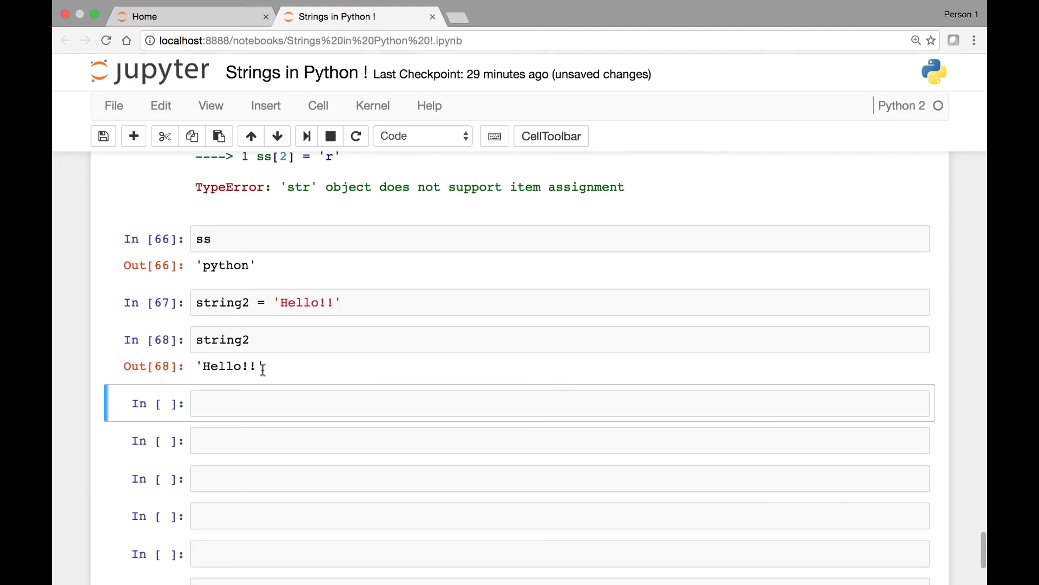
scroll(297, 368, "down", 2)
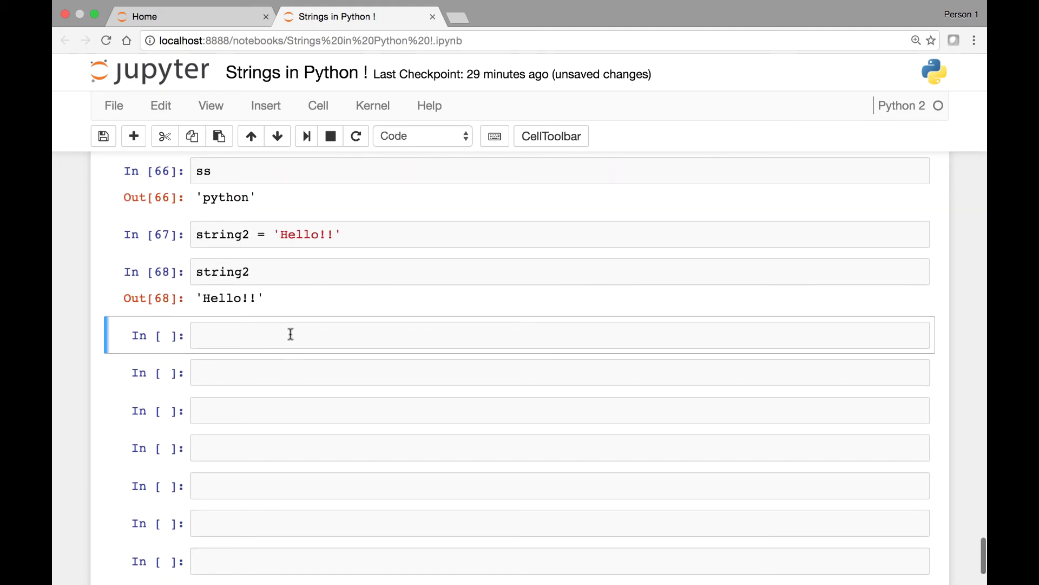
Step: Run string2[3] = 'i' to get the str item-assignment TypeError
left_click(290, 334)
type("string")
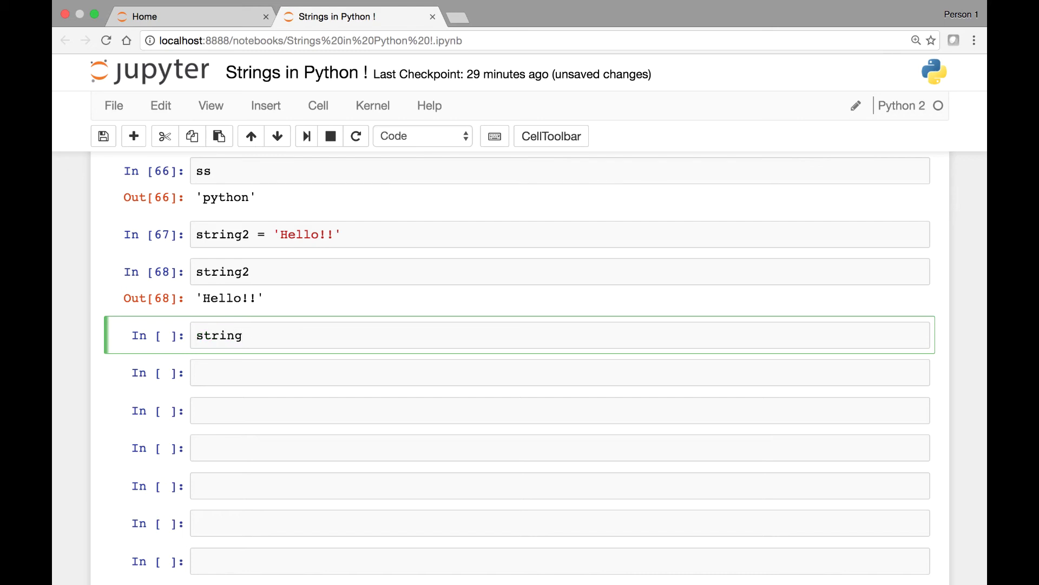
type("2[")
type("3]")
type(" = ")
type("'")
type("i")
key("shift+Return")
scroll(362, 388, "down", 1)
scroll(395, 370, "down", 2)
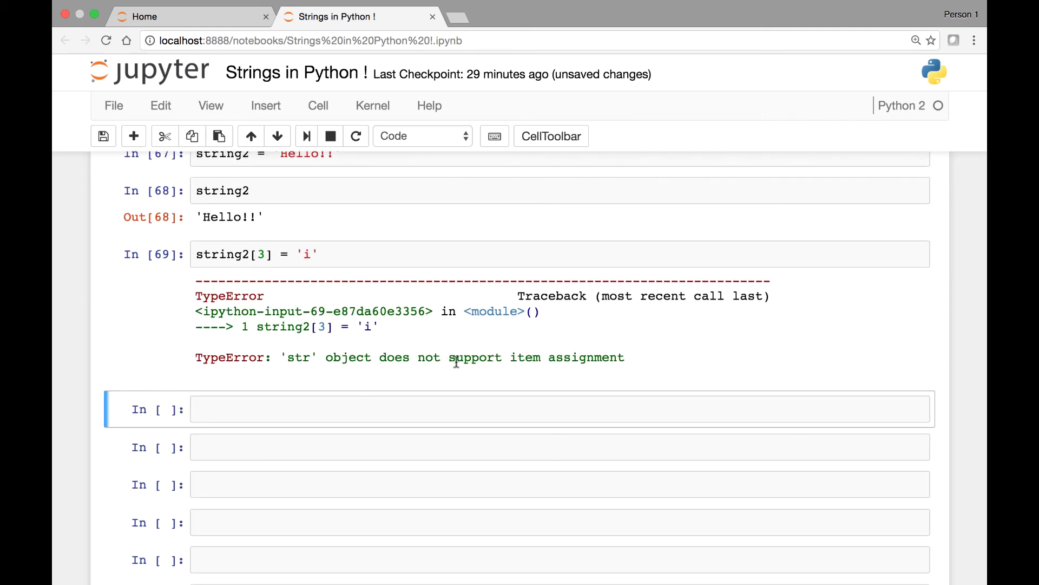
scroll(584, 327, "up", 3)
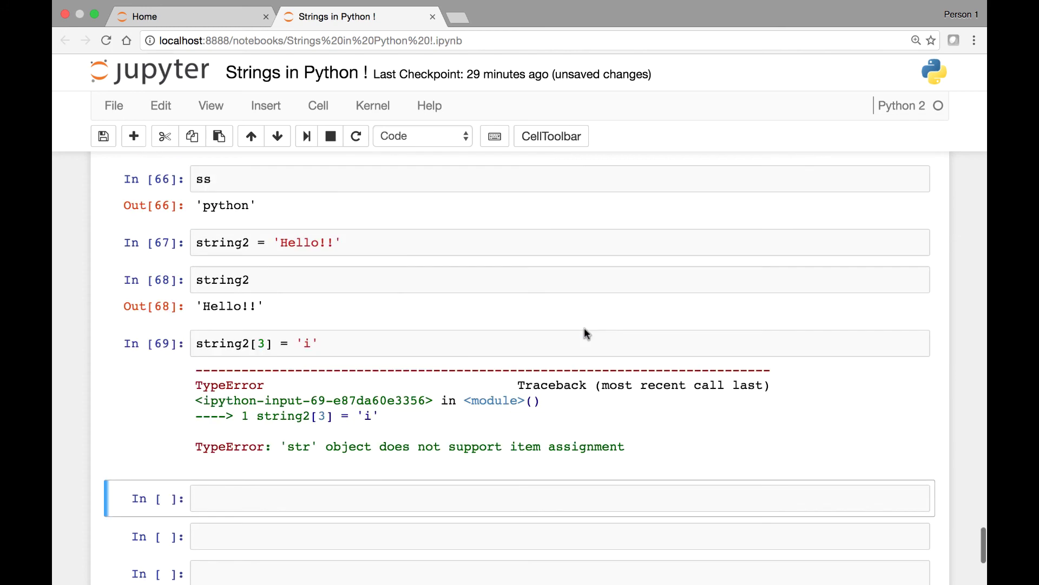
left_click(343, 344)
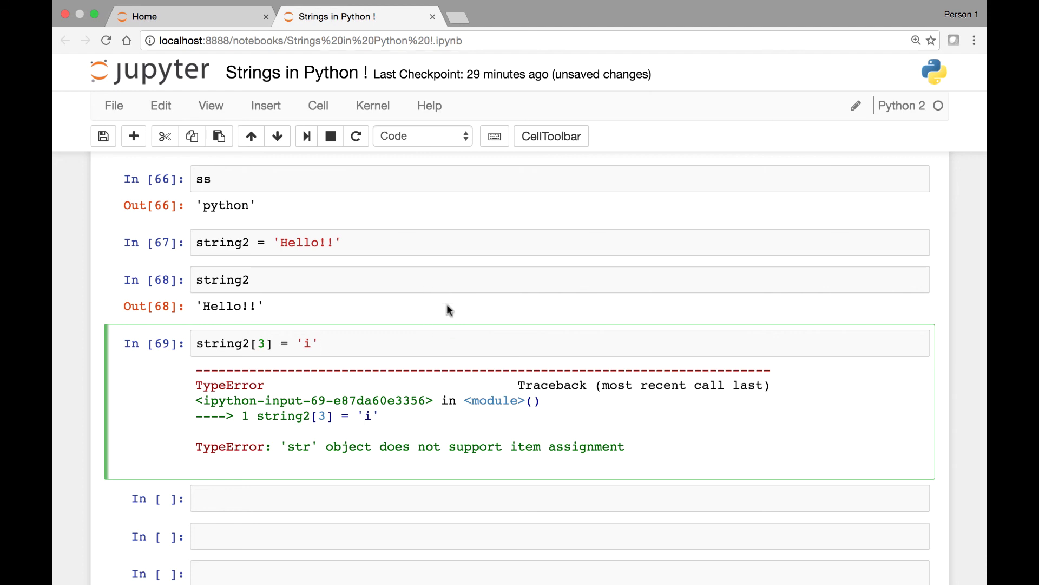
scroll(402, 309, "up", 2)
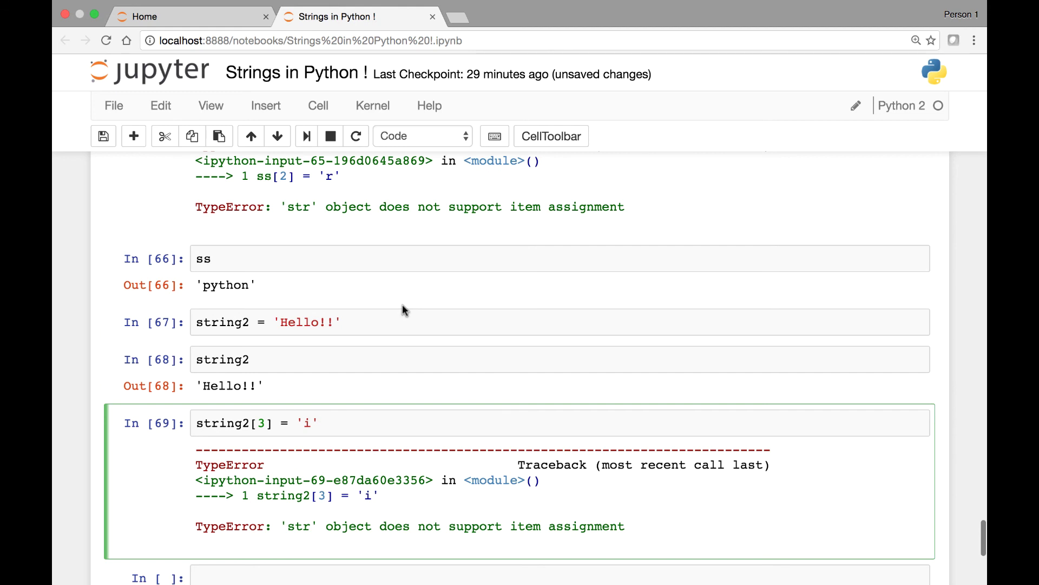